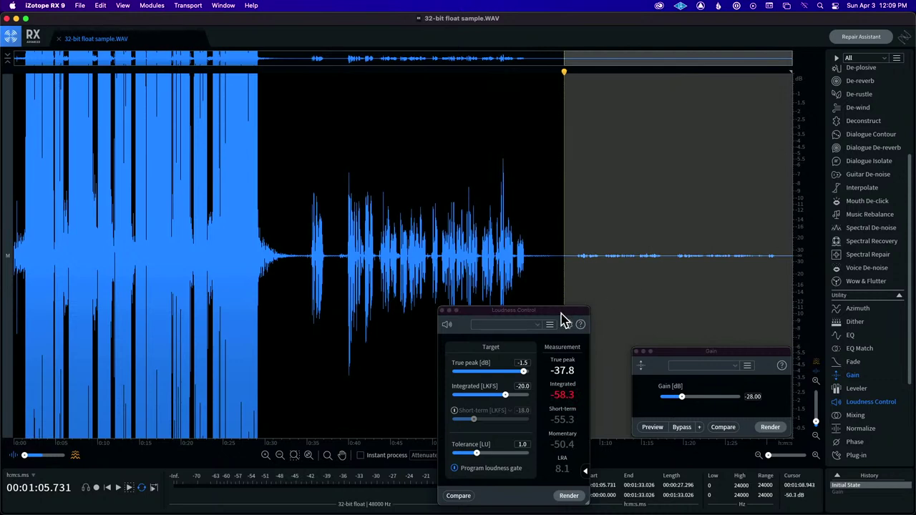
# Move the Loudness Control window aside and measure the loudness of the overloaded first section, from 0 to about 33 s.
pyautogui.moveTo(561, 317); pyautogui.dragTo(525, 302)
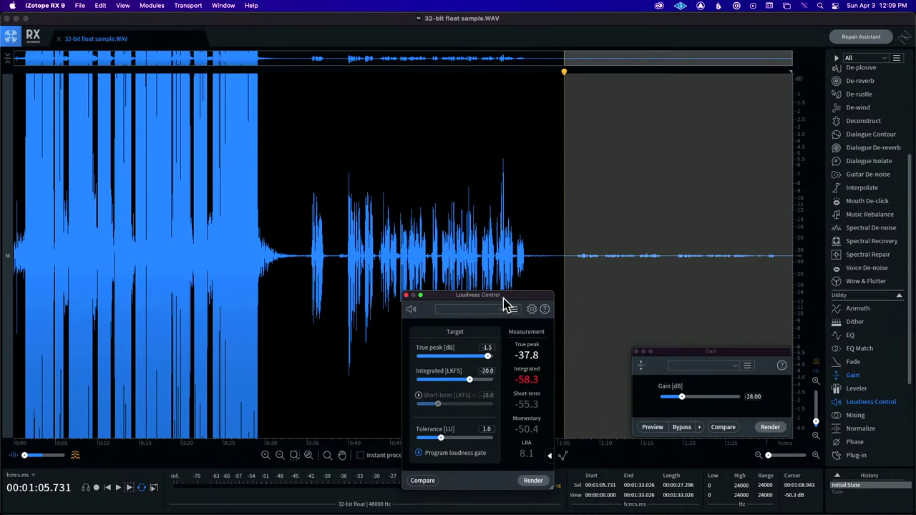
pyautogui.moveTo(504, 297); pyautogui.dragTo(509, 296)
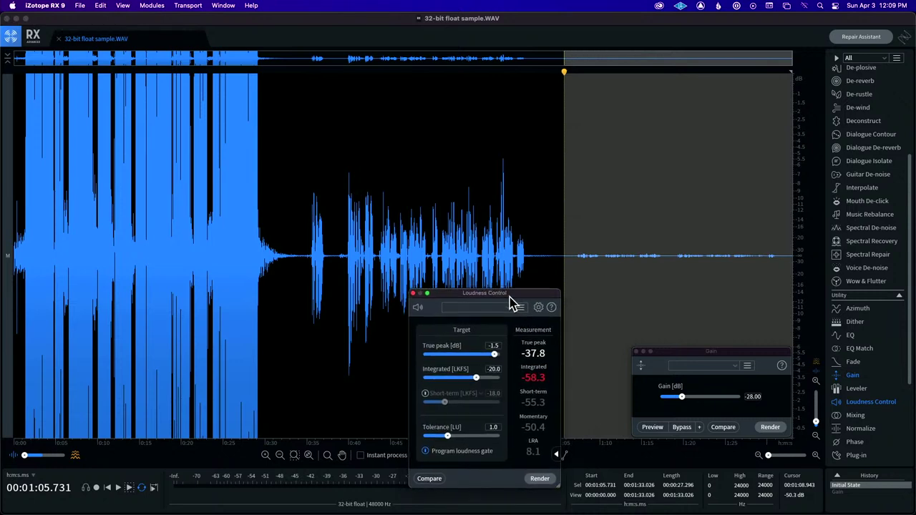
pyautogui.moveTo(292, 280); pyautogui.dragTo(3, 265)
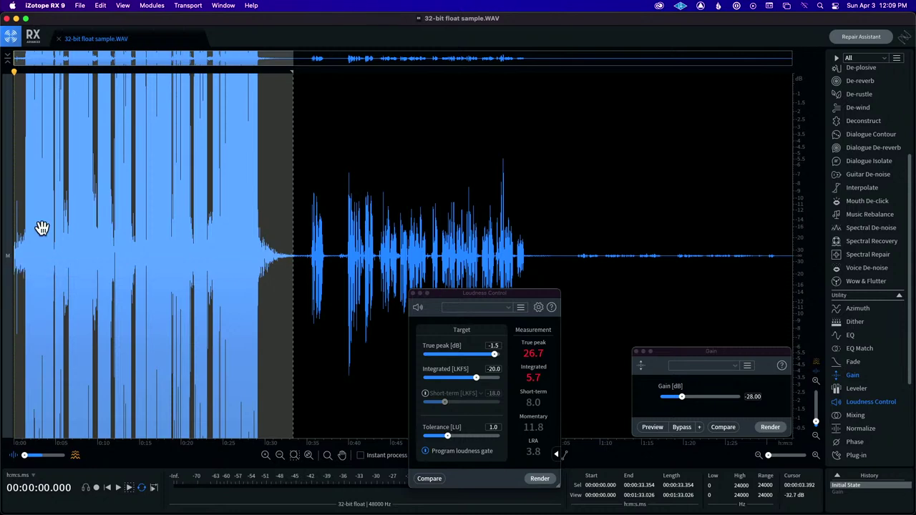
pyautogui.click(300, 199)
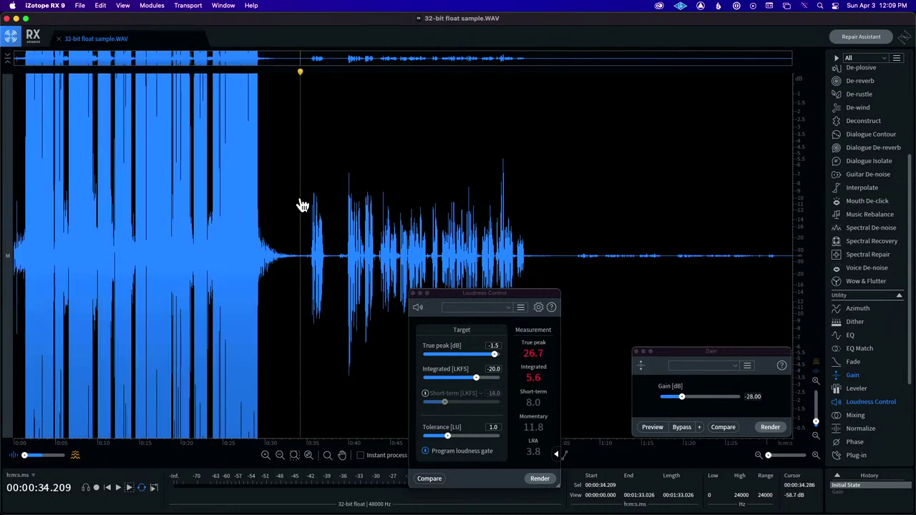
# Switch to ATEM Software Control and lower the Mac channel's audio fader to -15.00 dB.
pyautogui.press('super+Tab')
pyautogui.press('super+Tab')
pyautogui.press('super+Tab')
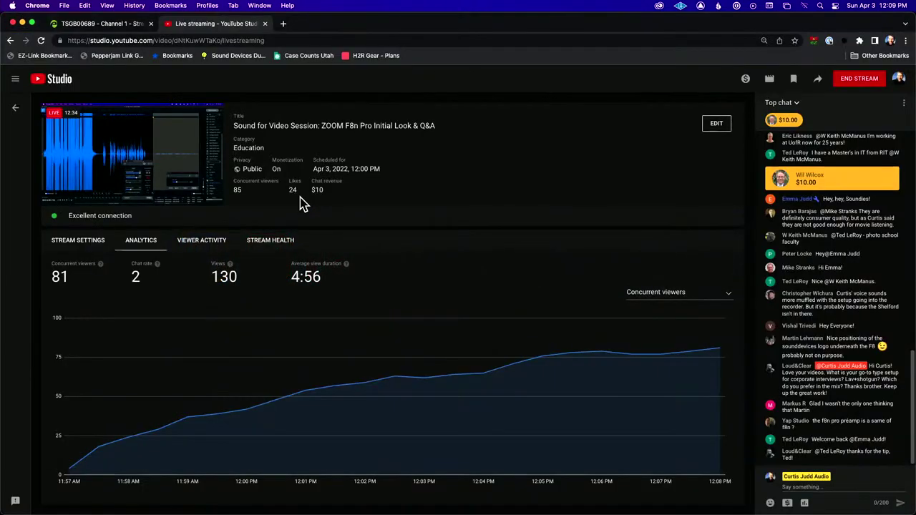
pyautogui.press('super+Tab')
pyautogui.press('super+Tab')
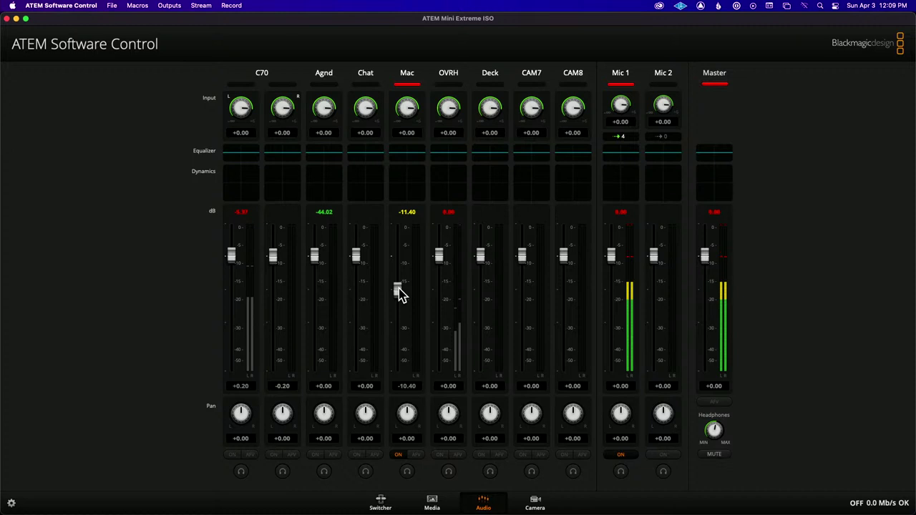
pyautogui.moveTo(400, 294); pyautogui.dragTo(400, 308)
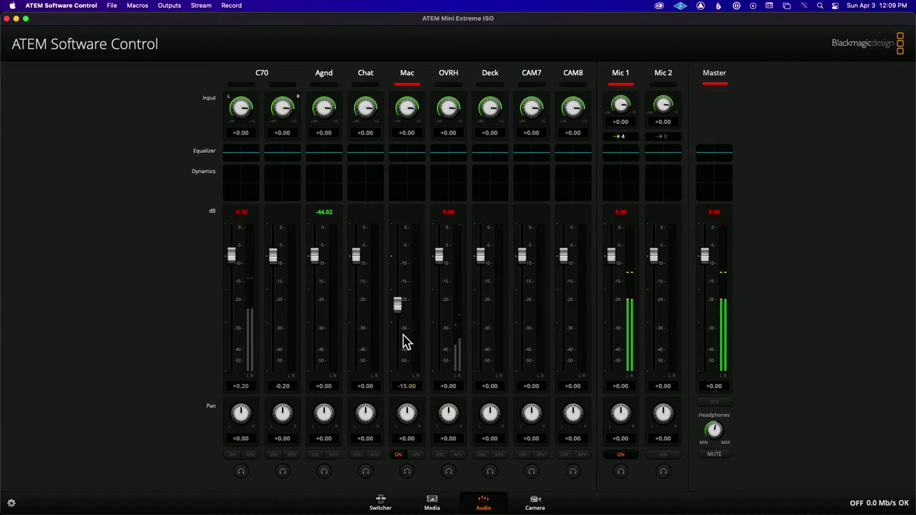
# Switch back to iZotope RX 9 and play the overloaded first section from about 0.8 s for a few seconds.
pyautogui.press('super+Tab')
pyautogui.press('super+Tab')
pyautogui.click(212, 282)
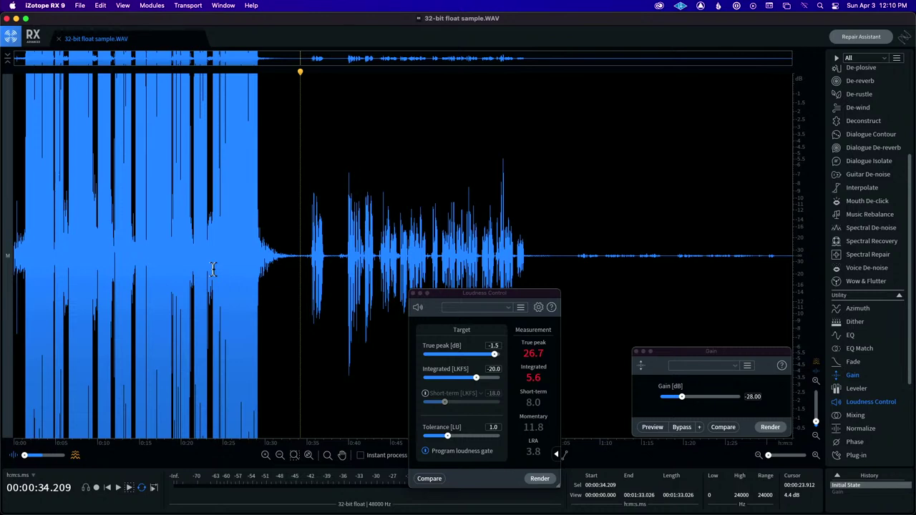
pyautogui.click(20, 166)
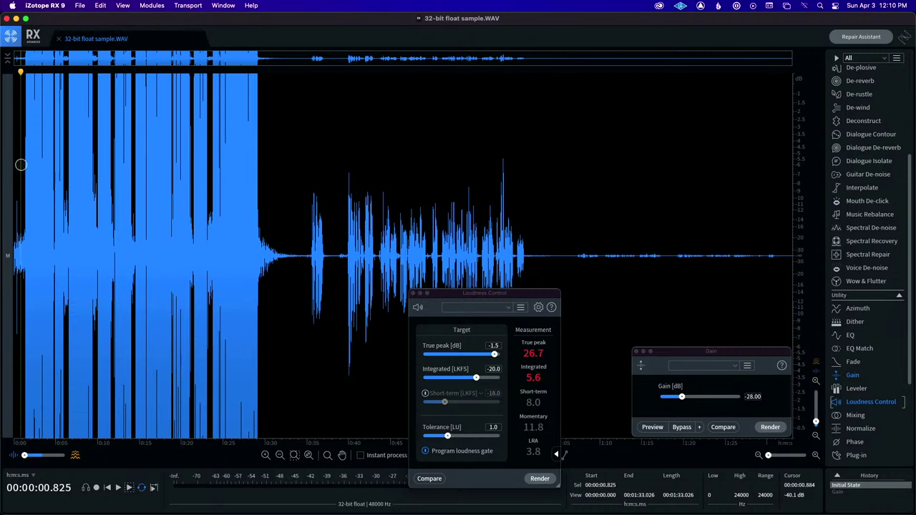
pyautogui.press('space')
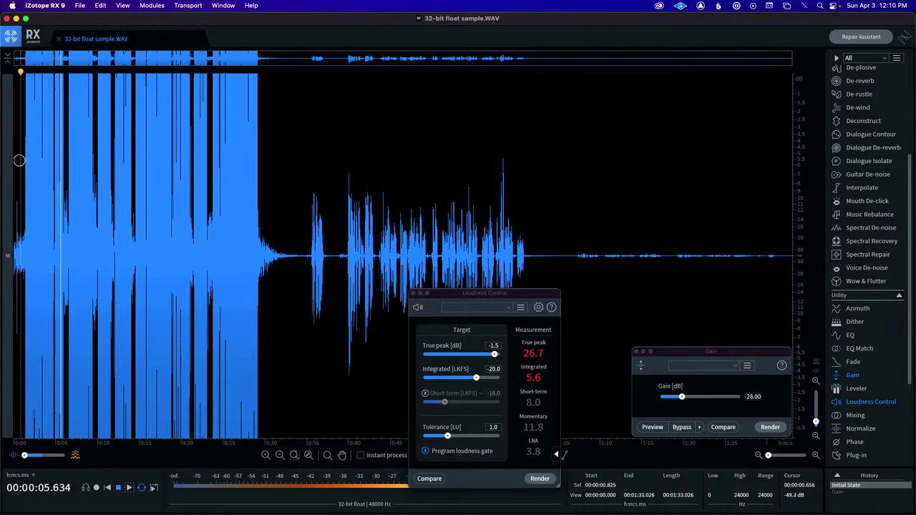
pyautogui.press('space')
# Switch to ATEM Software Control and lower the Mac channel's audio fader to -20.60 dB.
pyautogui.press('super+Tab')
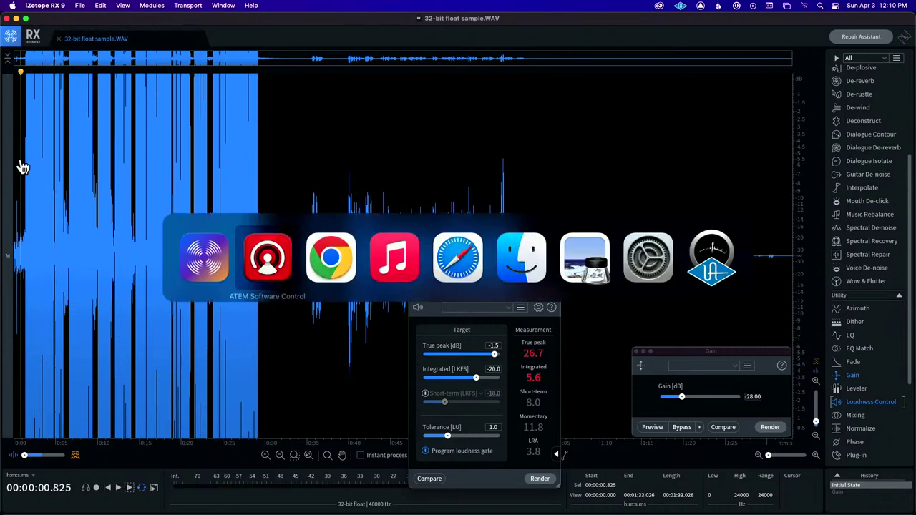
pyautogui.press('super+Tab')
pyautogui.press('super+Tab')
pyautogui.press('super+Tab')
pyautogui.press('super+Tab')
pyautogui.press('super+Tab')
pyautogui.press('super+Tab')
pyautogui.press('super+Tab')
pyautogui.press('super+Tab')
pyautogui.press('super+Tab')
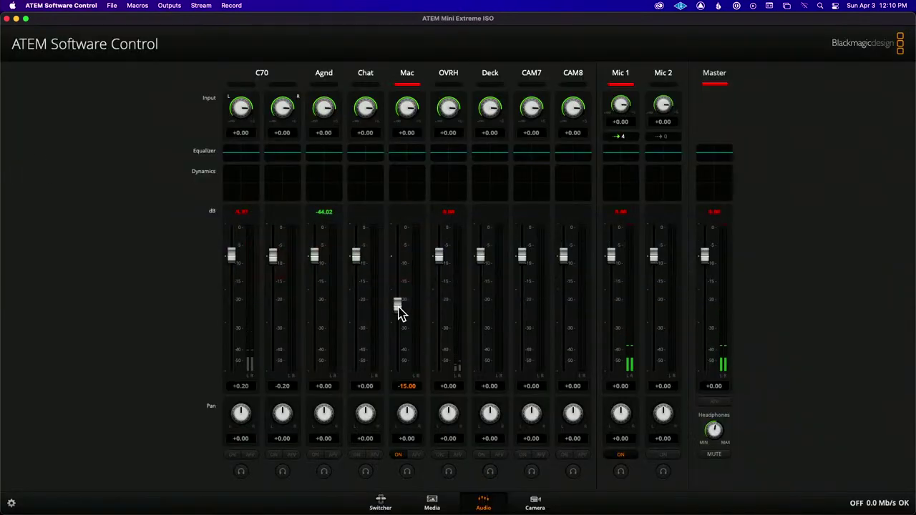
pyautogui.moveTo(399, 310); pyautogui.dragTo(399, 328)
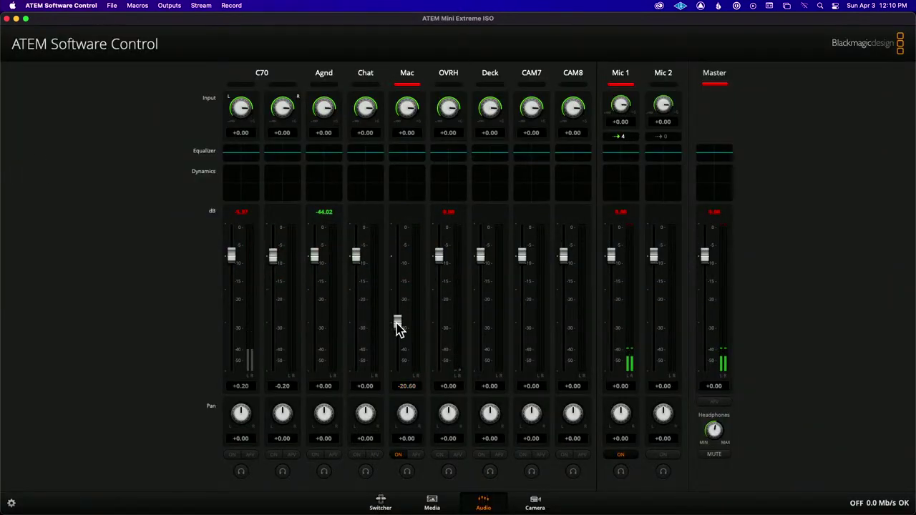
# Return to iZotope RX 9 and replay the beginning of the overloaded first section.
pyautogui.press('super+Tab')
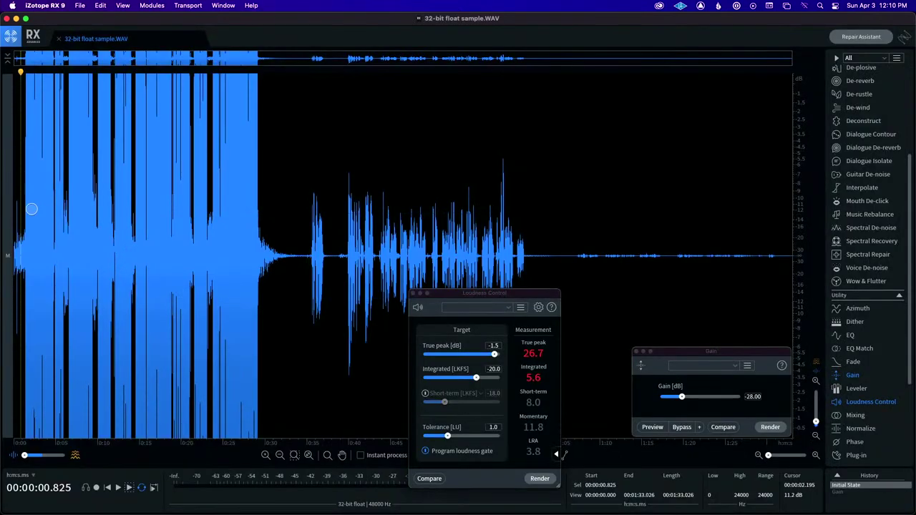
pyautogui.press('space')
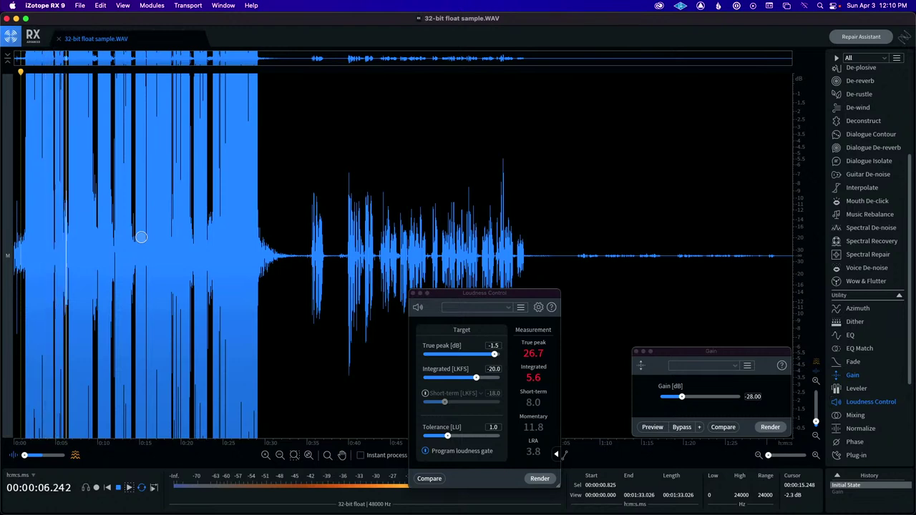
pyautogui.press('space')
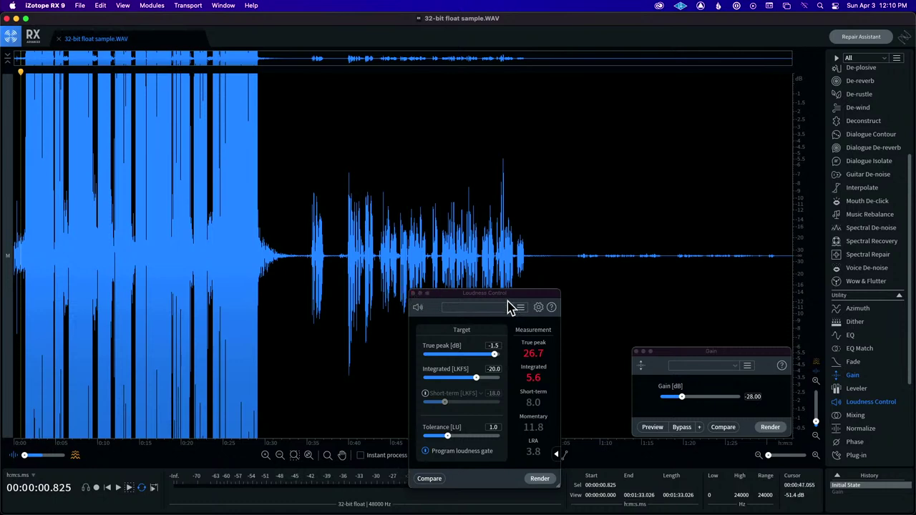
# Select the overloaded first section from 0 to about 34.4 s, render a Gain of -28 dB on it, and clear the selection.
pyautogui.moveTo(508, 295); pyautogui.dragTo(759, 306)
pyautogui.click(457, 456)
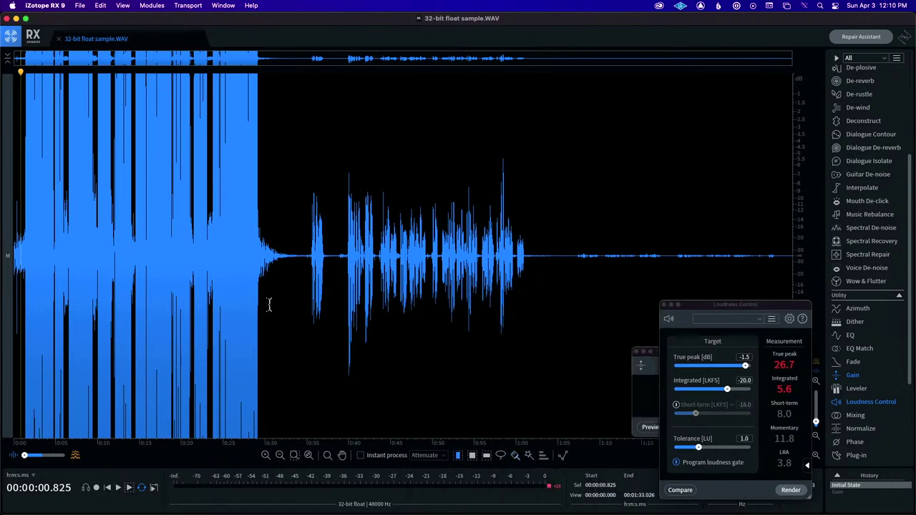
pyautogui.moveTo(301, 279); pyautogui.dragTo(15, 287)
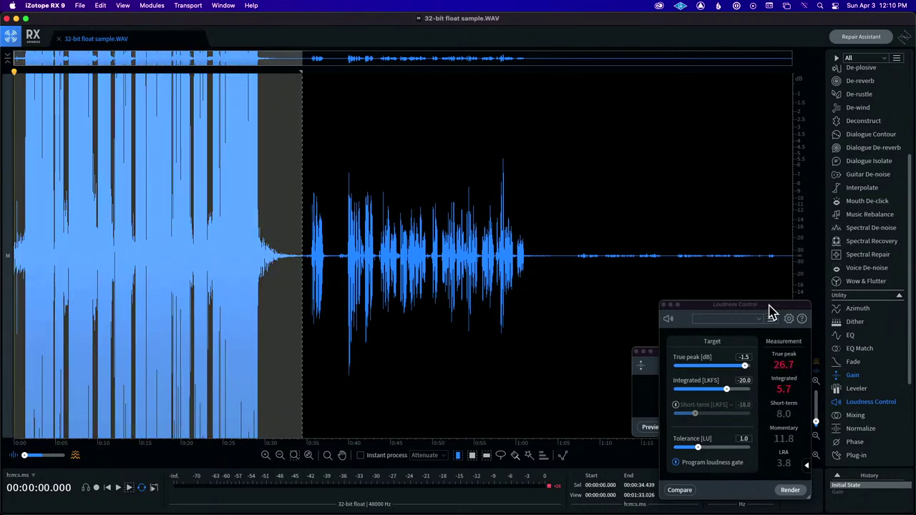
pyautogui.moveTo(773, 309); pyautogui.dragTo(505, 303)
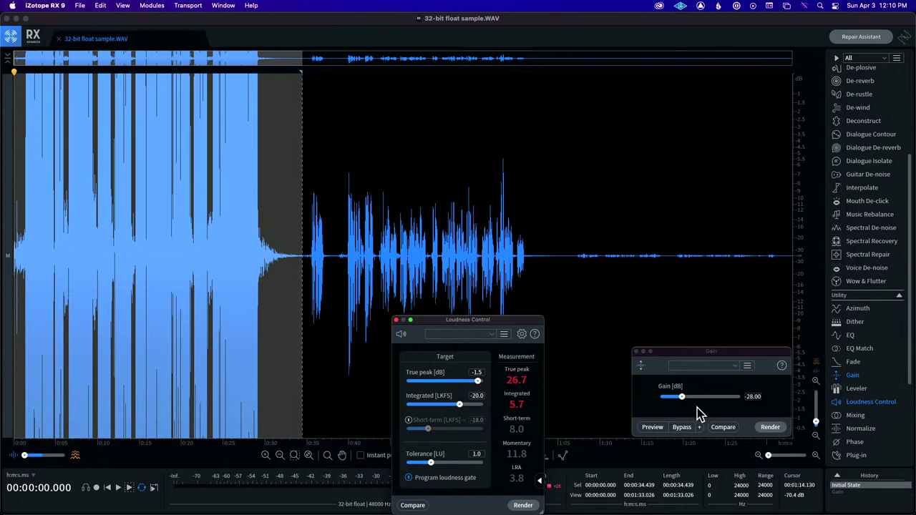
pyautogui.moveTo(762, 355); pyautogui.dragTo(751, 354)
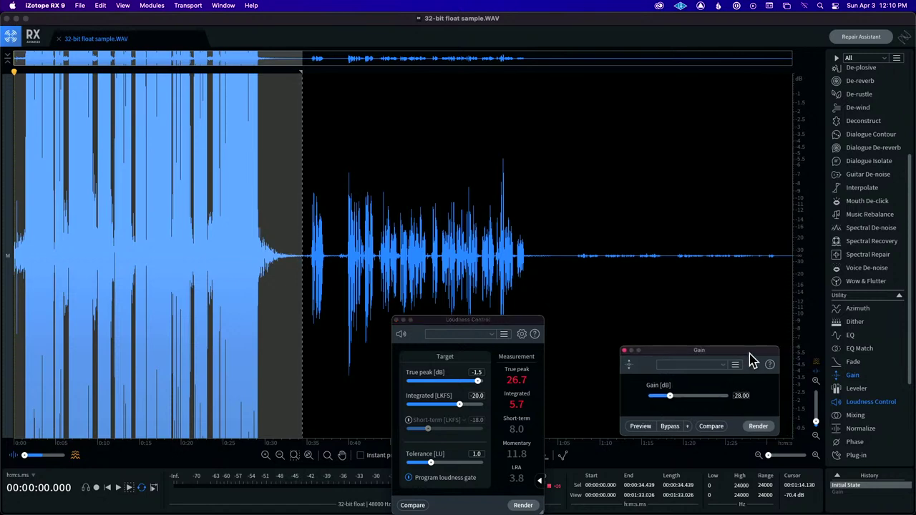
pyautogui.click(757, 427)
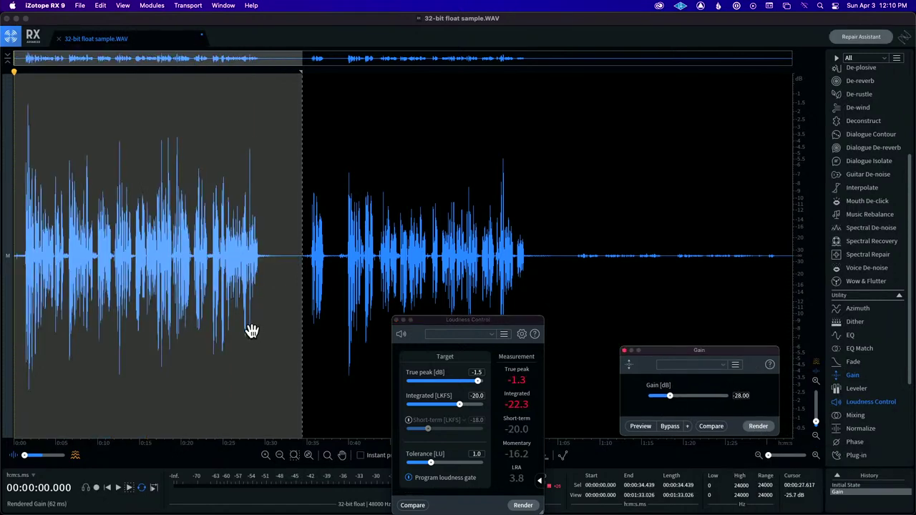
pyautogui.click(277, 337)
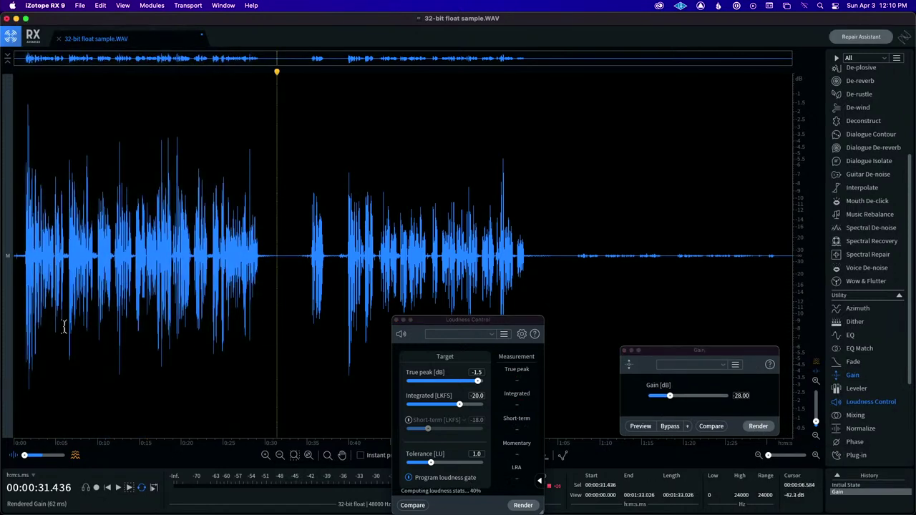
# Place the playhead at about 0.75 s, then switch to ATEM Software Control and raise the Mac channel's audio fader.
pyautogui.click(21, 298)
pyautogui.press('super+Tab')
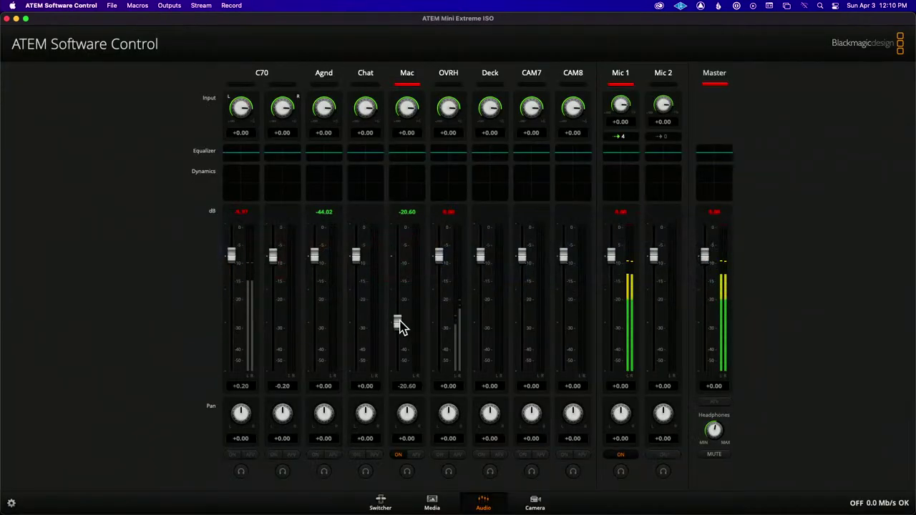
pyautogui.moveTo(403, 328); pyautogui.dragTo(399, 265)
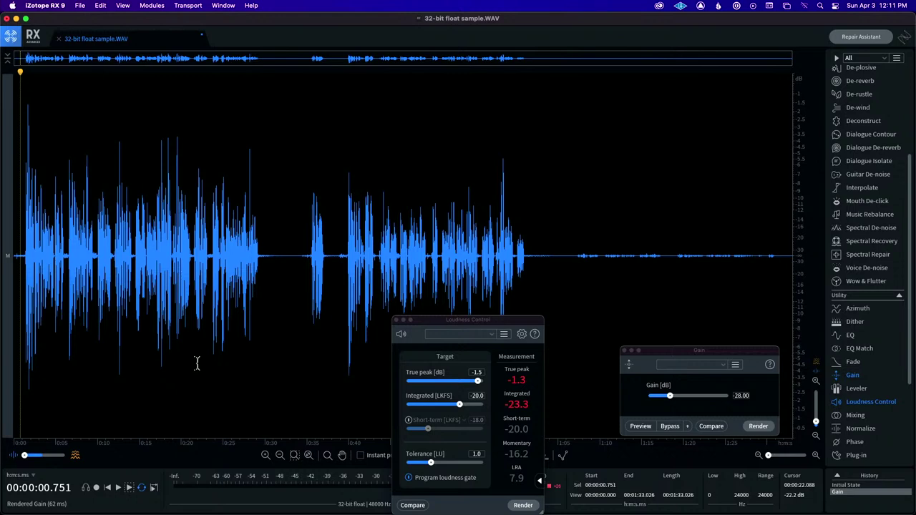
# In iZotope RX 9, play the gain-reduced first section, the second section from about 33.6 s, and the first section again to compare them.
pyautogui.press('space')
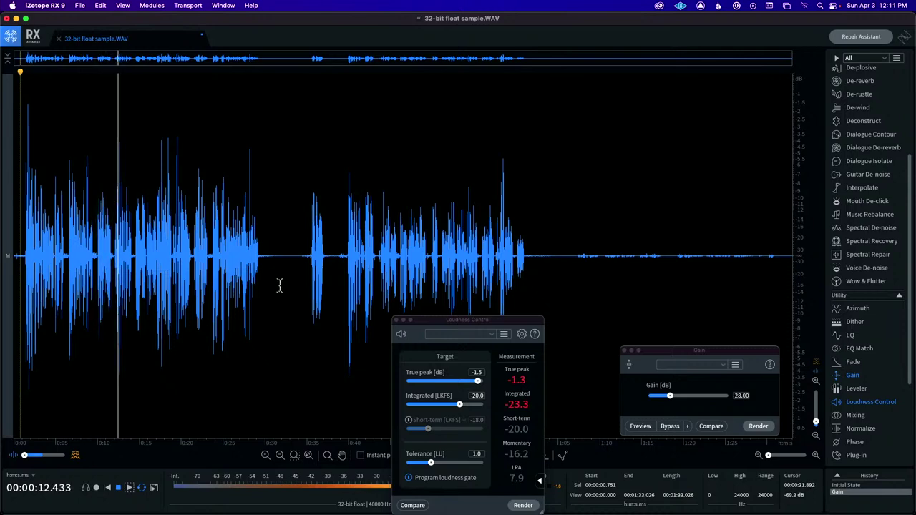
pyautogui.press('space')
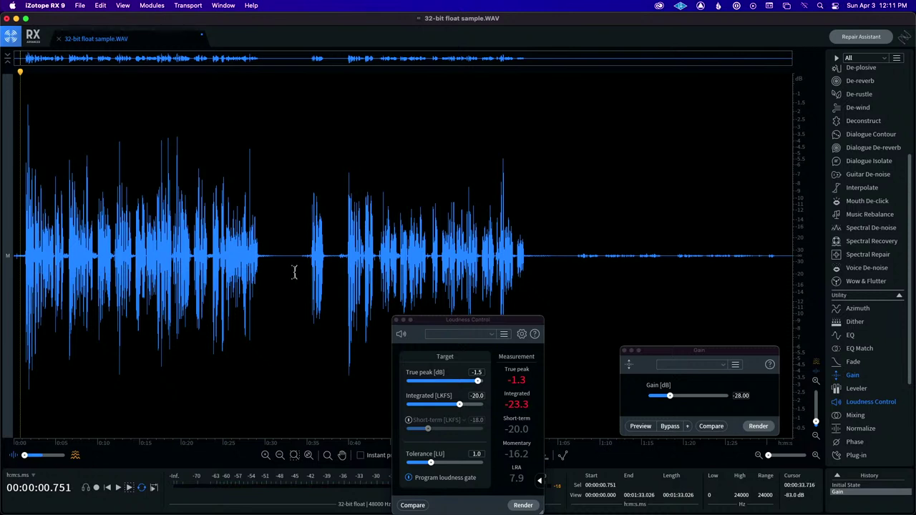
pyautogui.click(294, 273)
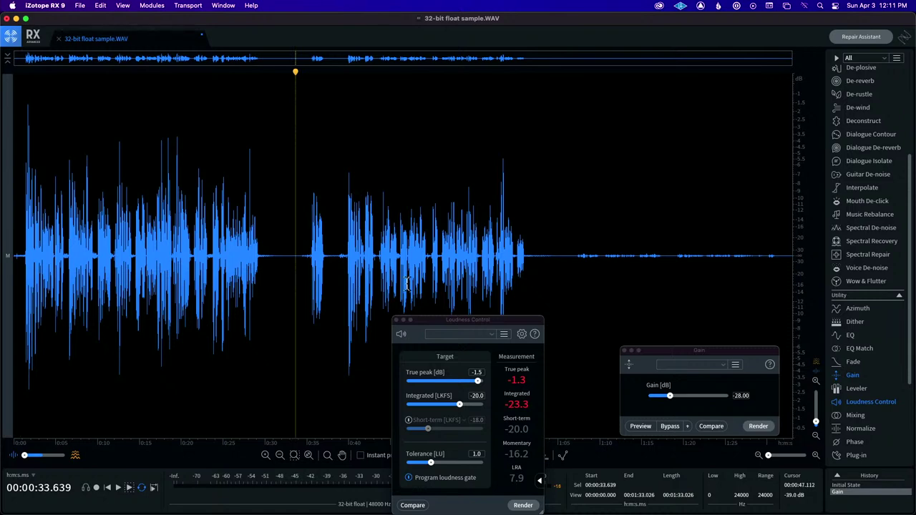
pyautogui.press('space')
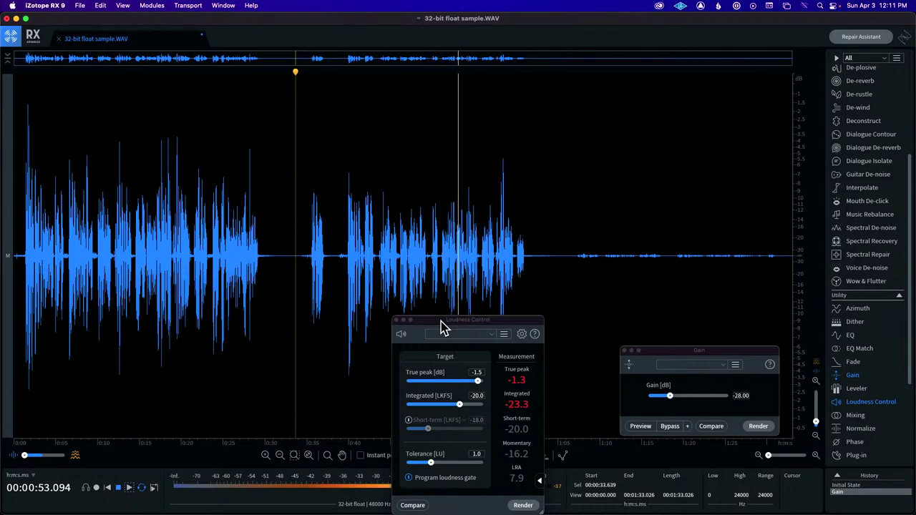
pyautogui.click(21, 282)
pyautogui.press('space')
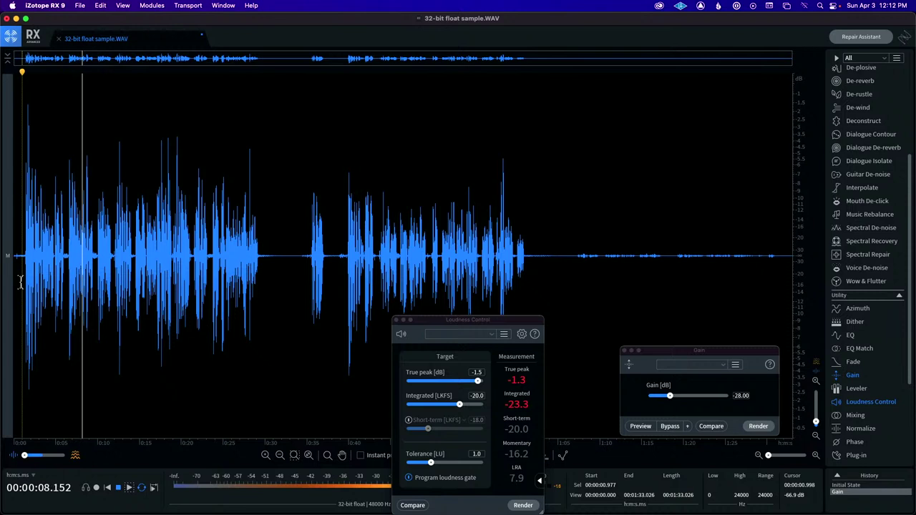
pyautogui.press('space')
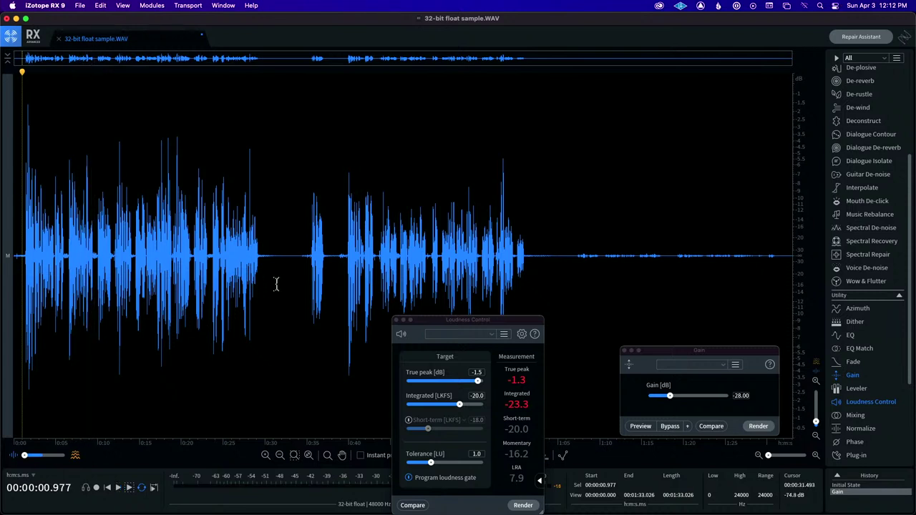
# Measure the first section's loudness, then select about 34.3 s to 1:03.5 and render Loudness Control with an integrated target of -22 LKFS.
pyautogui.moveTo(276, 284); pyautogui.dragTo(4, 258)
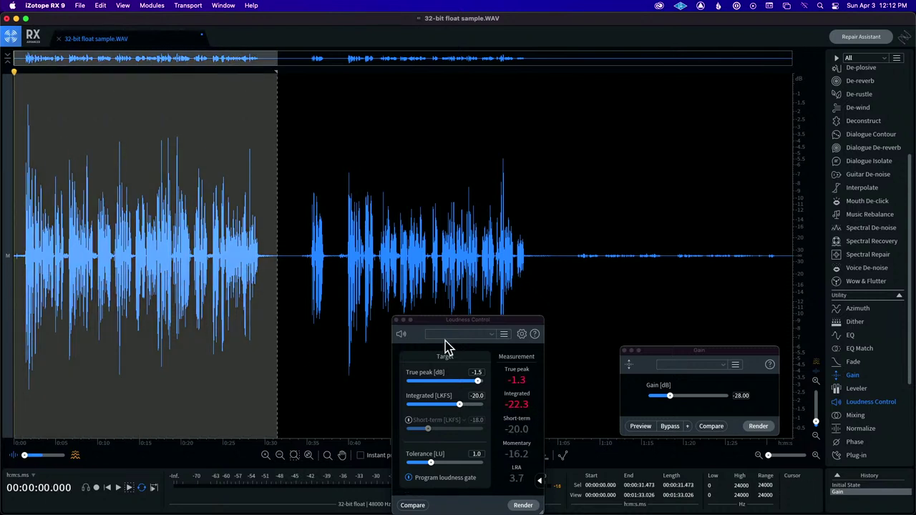
pyautogui.moveTo(300, 283); pyautogui.dragTo(545, 358)
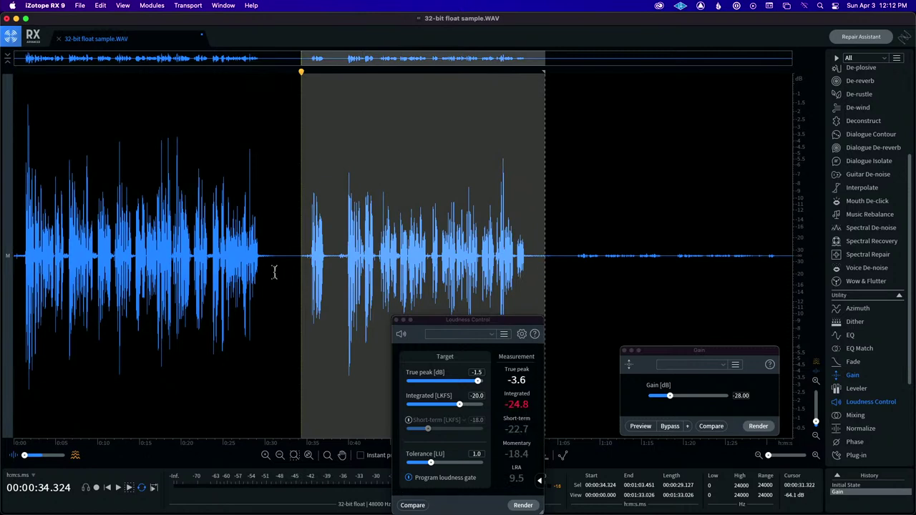
pyautogui.click(476, 396)
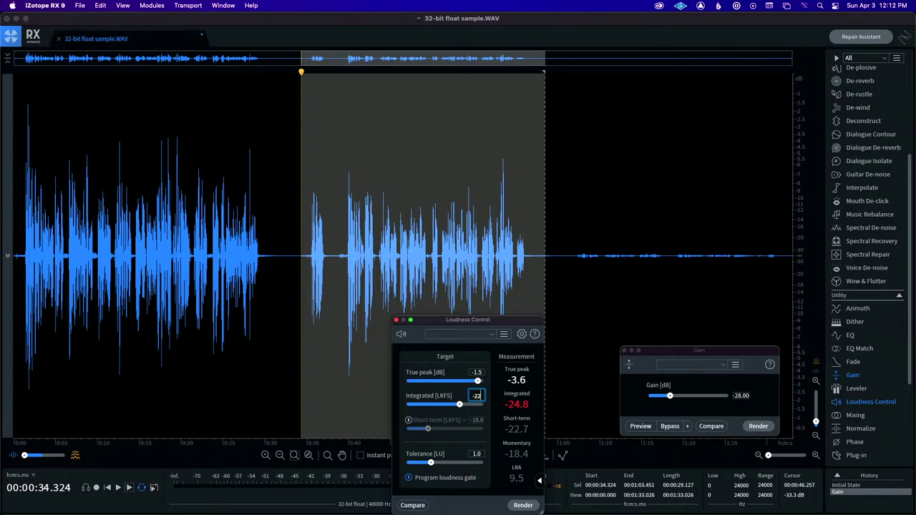
pyautogui.press('Return')
pyautogui.click(529, 506)
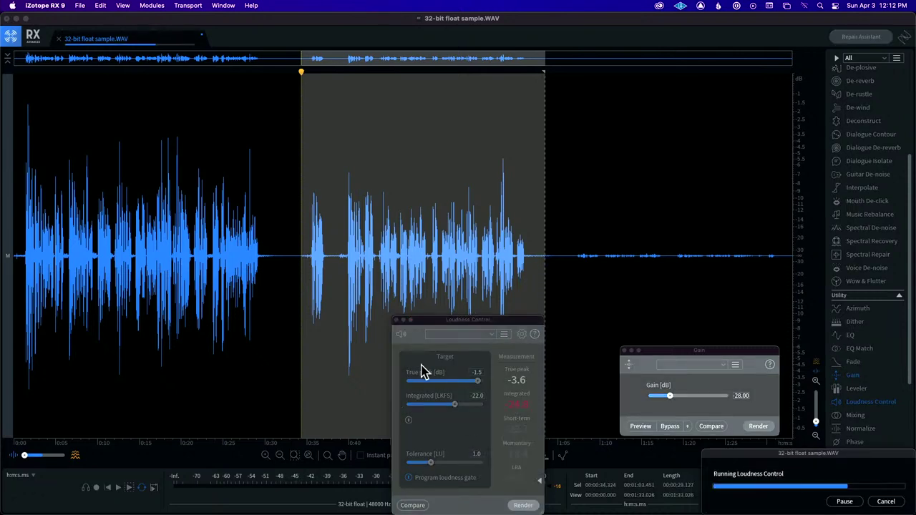
# Play the loudness-adjusted second section from about 38.3 s, then the first section from about 0.7 s for comparison.
pyautogui.click(334, 274)
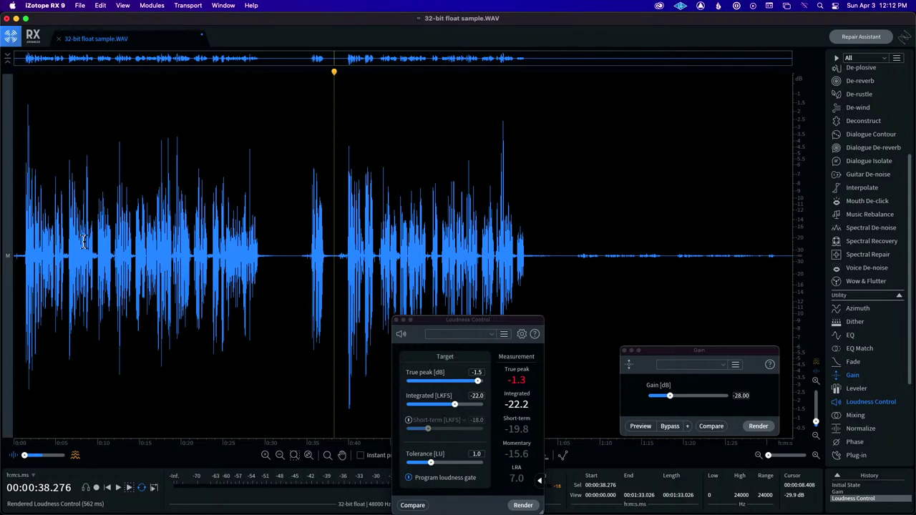
pyautogui.press('space')
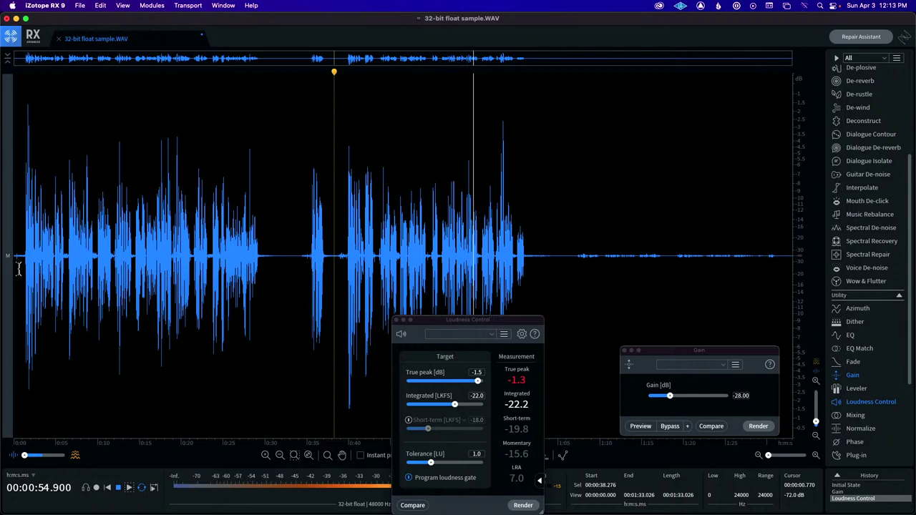
pyautogui.press('space')
pyautogui.click(19, 268)
pyautogui.press('space')
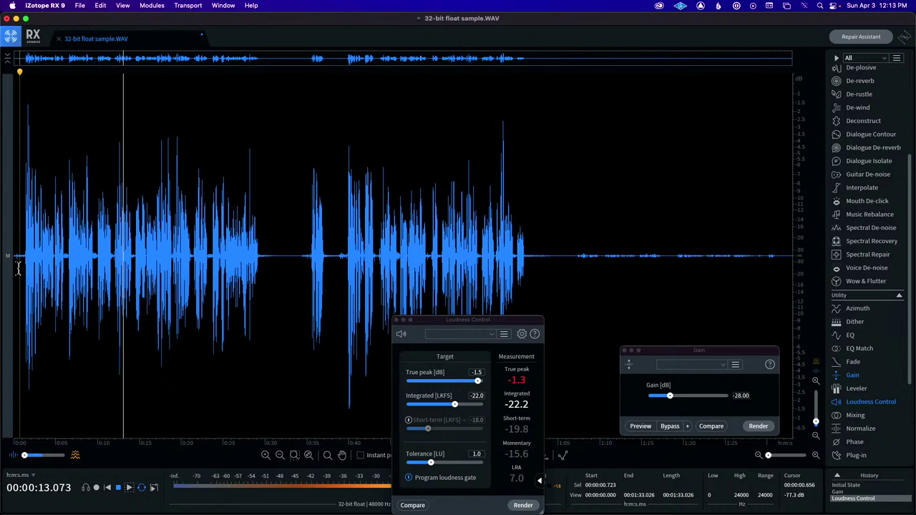
pyautogui.press('space')
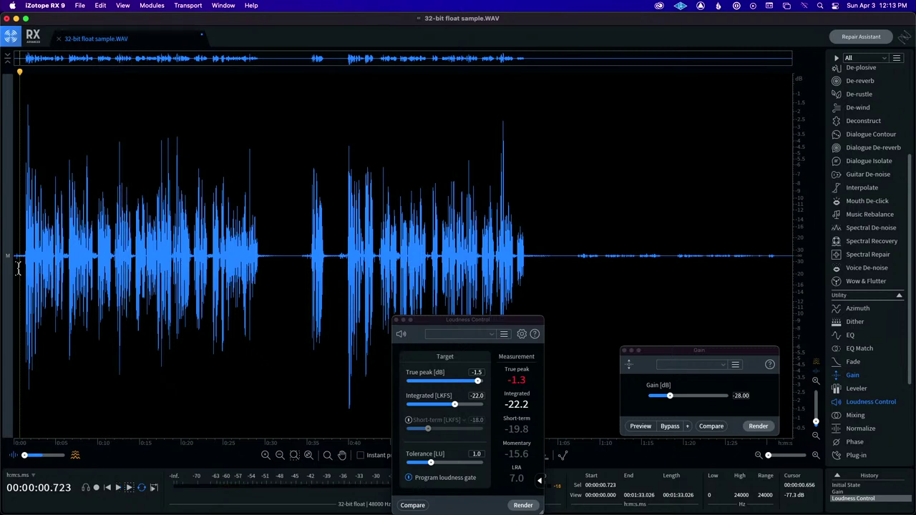